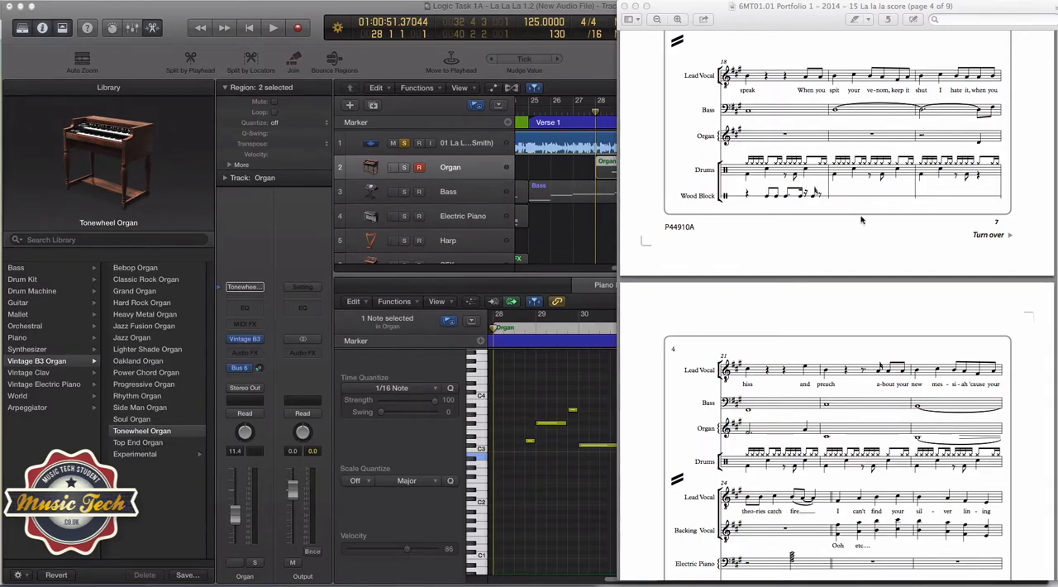
Examine the organ part in the score from bar 18 through bar 27 and the following bars
scroll(862, 220, "down", 2)
scroll(861, 220, "down", 2)
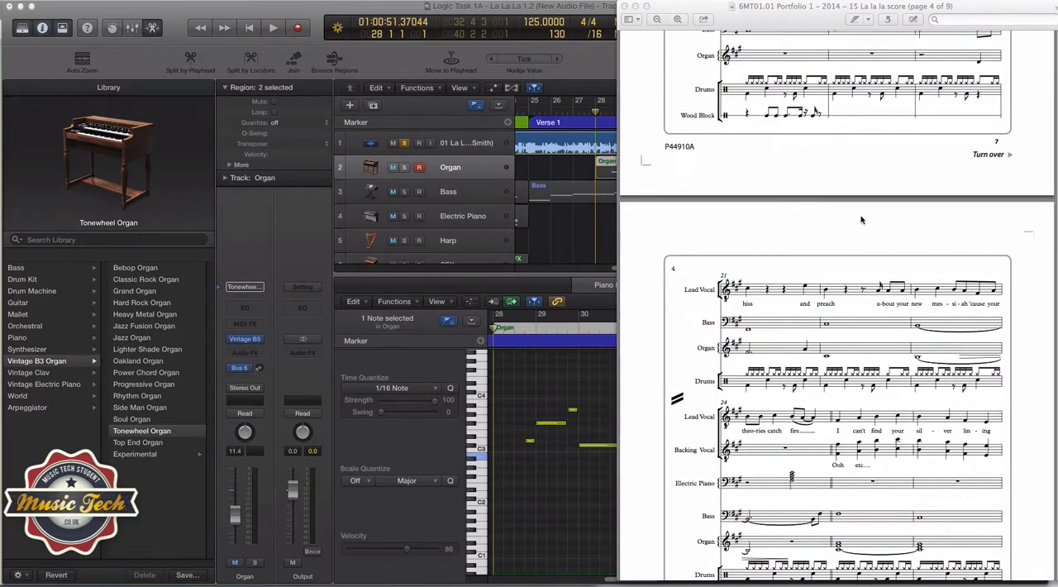
scroll(855, 226, "down", 3)
scroll(851, 236, "down", 3)
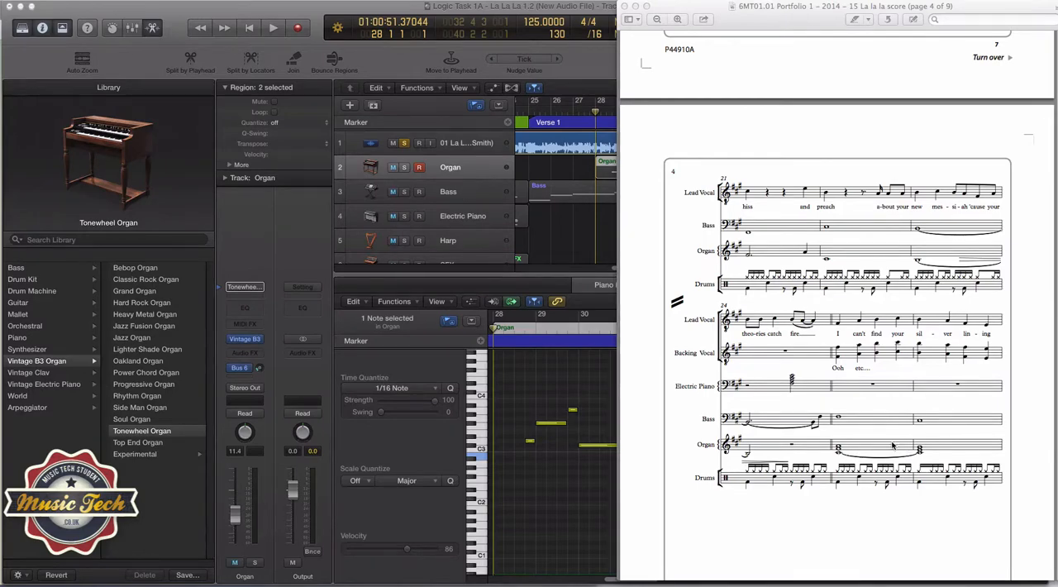
scroll(880, 443, "down", 8)
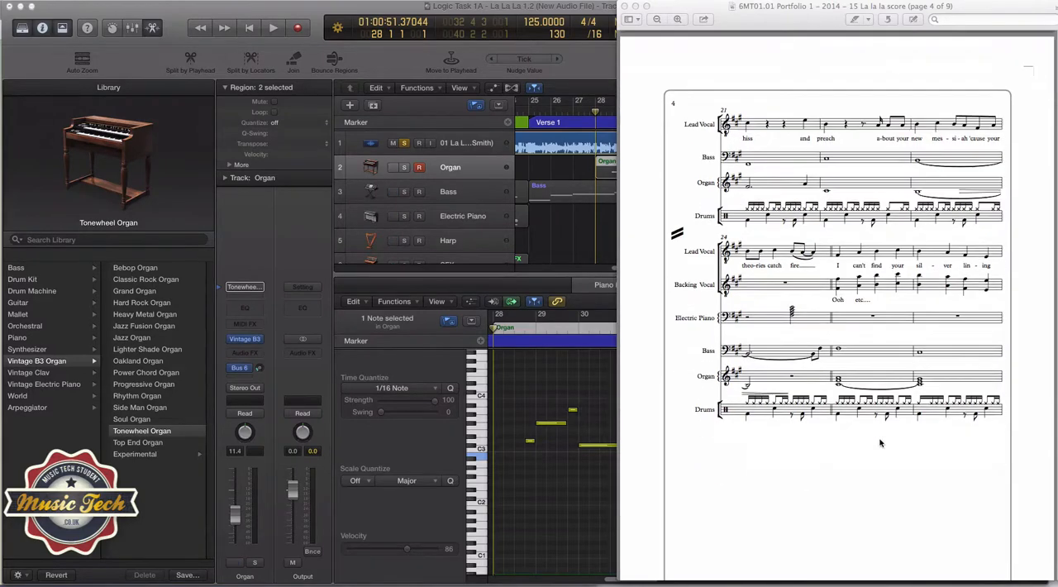
scroll(881, 444, "down", 5)
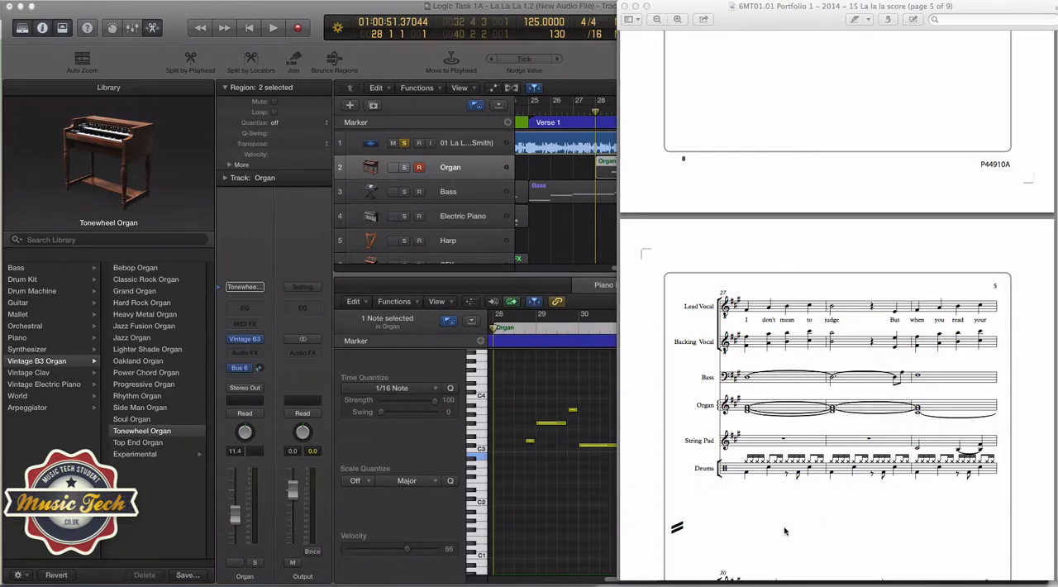
Switch to Logic Pro, show the Main page of the organ track's Vintage B3 at 70% view, and place its window clear of the arrangement
left_click(540, 287)
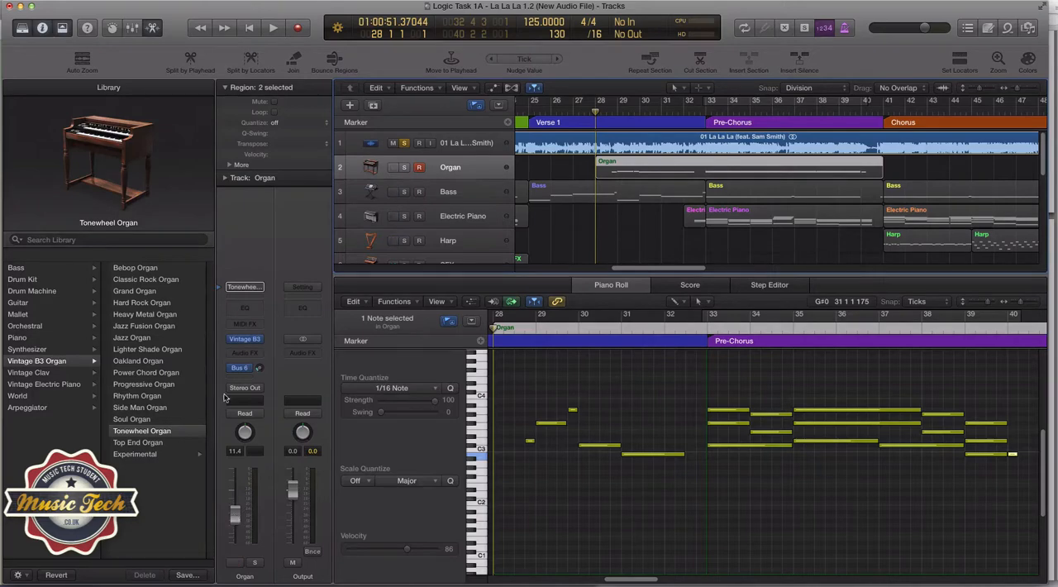
left_click(244, 344)
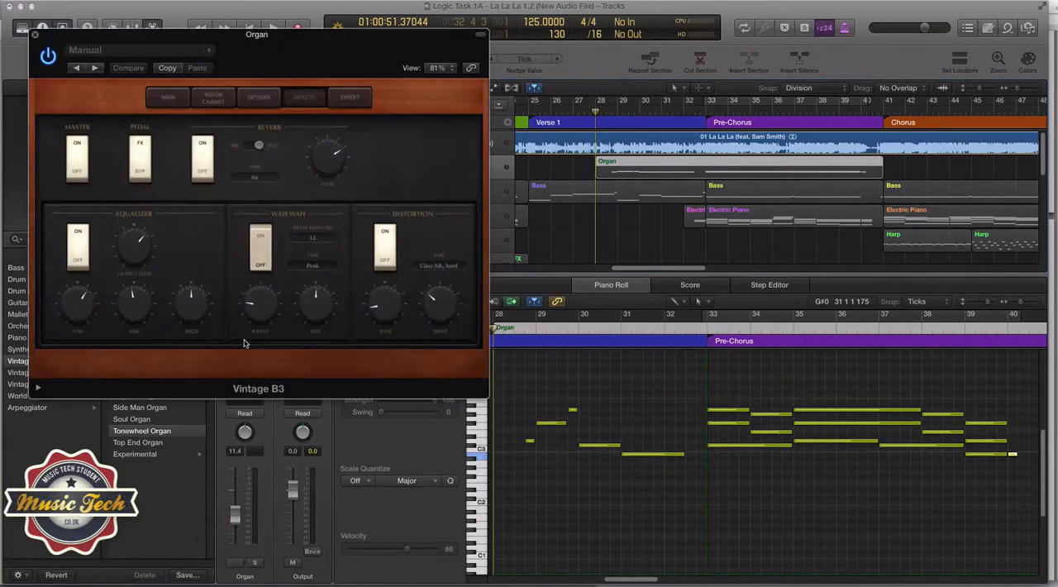
left_click(163, 100)
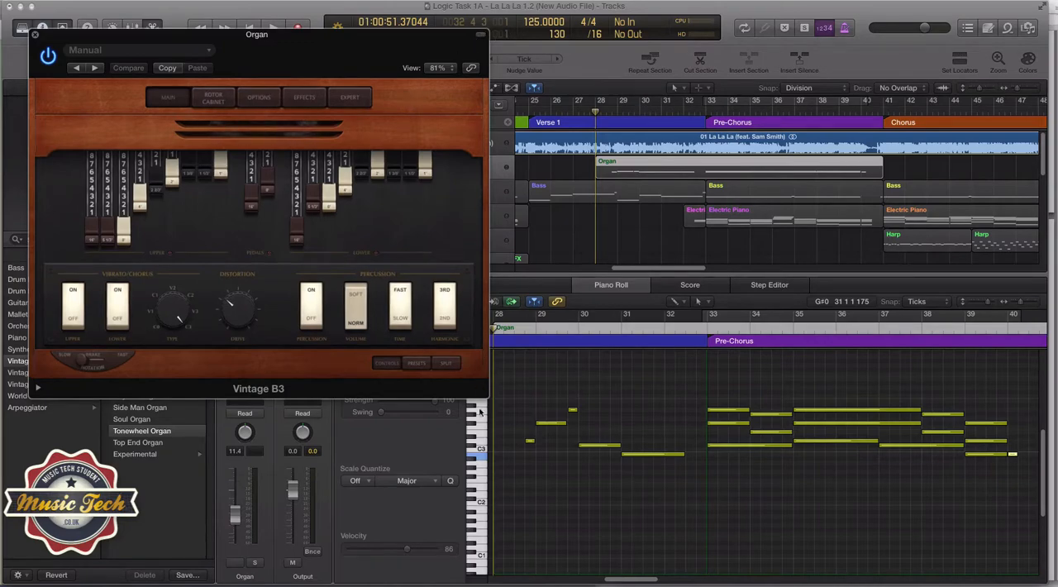
left_click_drag(487, 397, 428, 343)
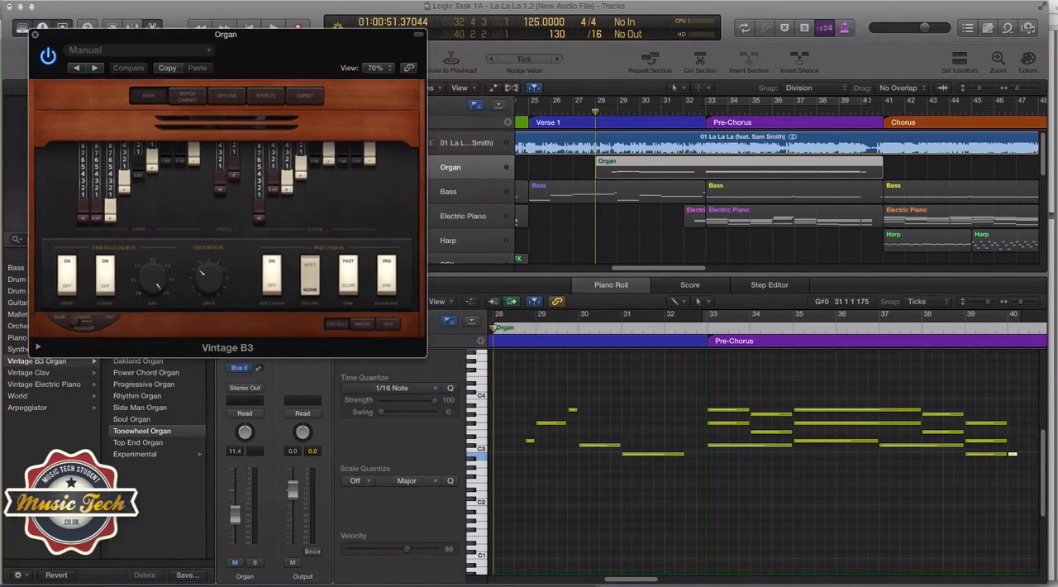
left_click_drag(255, 44, 337, 257)
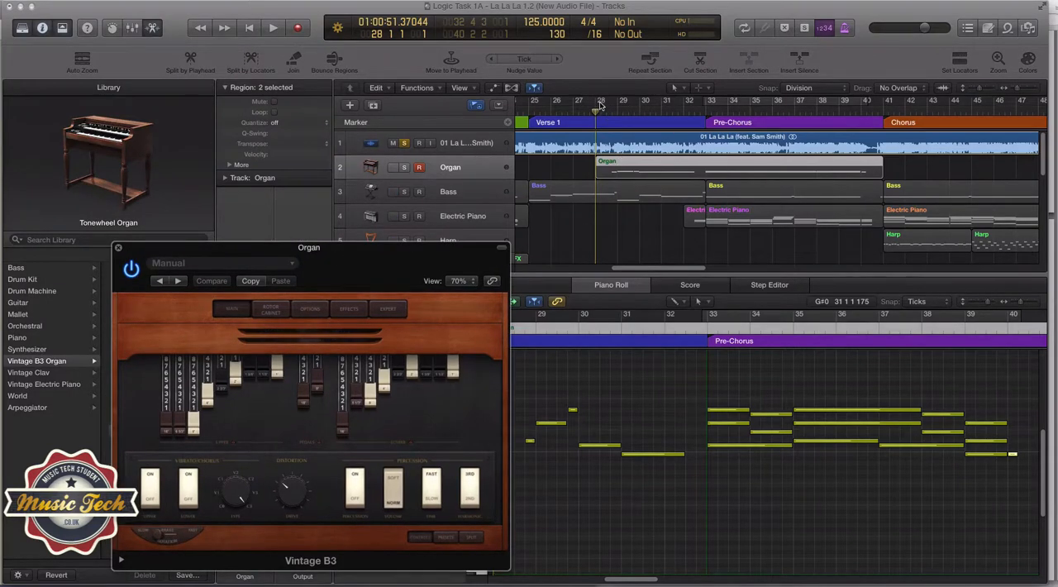
Set the cycle range from bar 28 to bar 33 and audition the soloed original recording from bar 28
left_click_drag(602, 105, 704, 103)
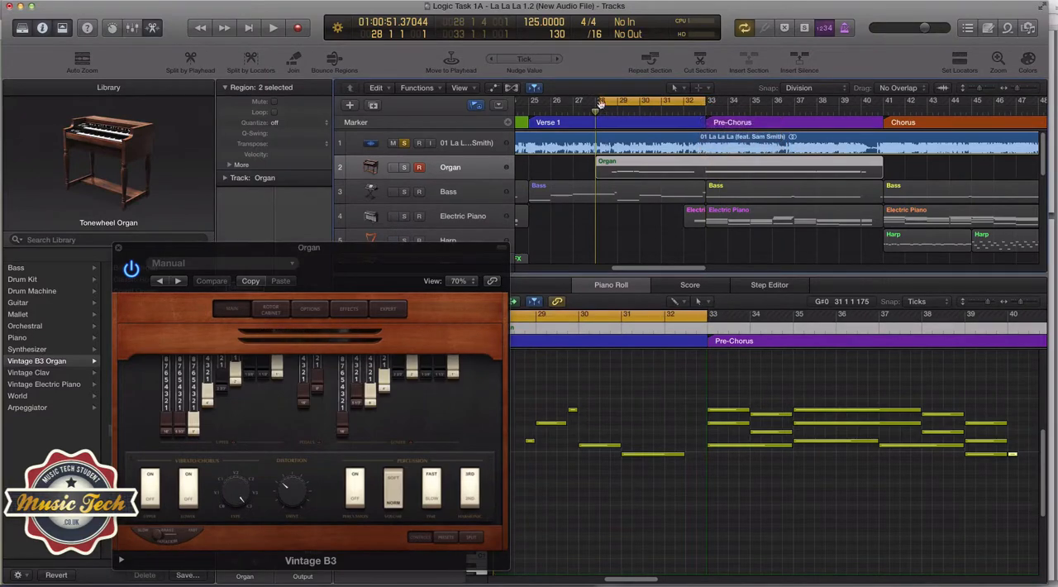
left_click_drag(602, 105, 596, 109)
left_click_drag(635, 579, 627, 579)
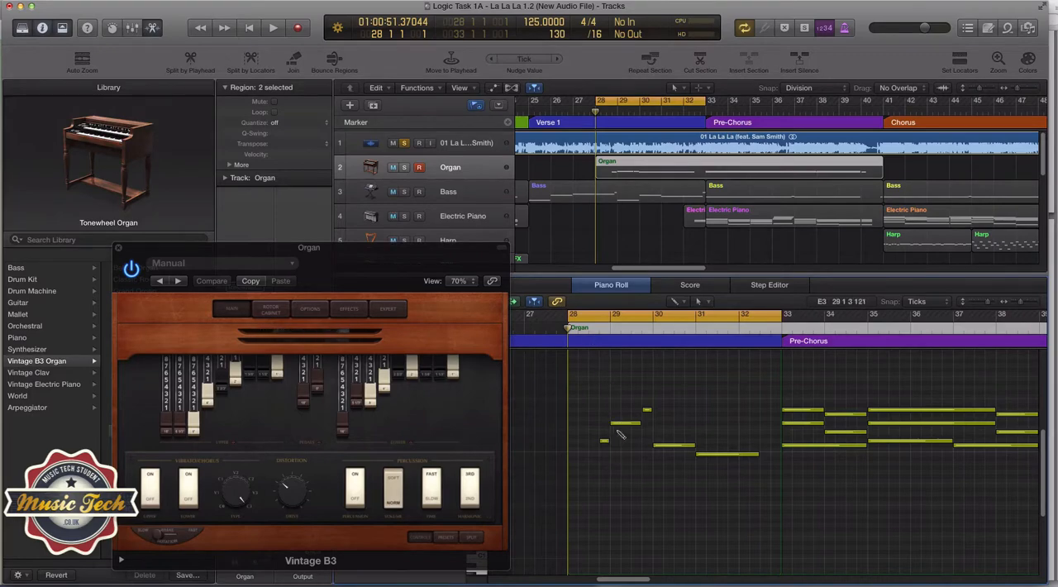
key("space")
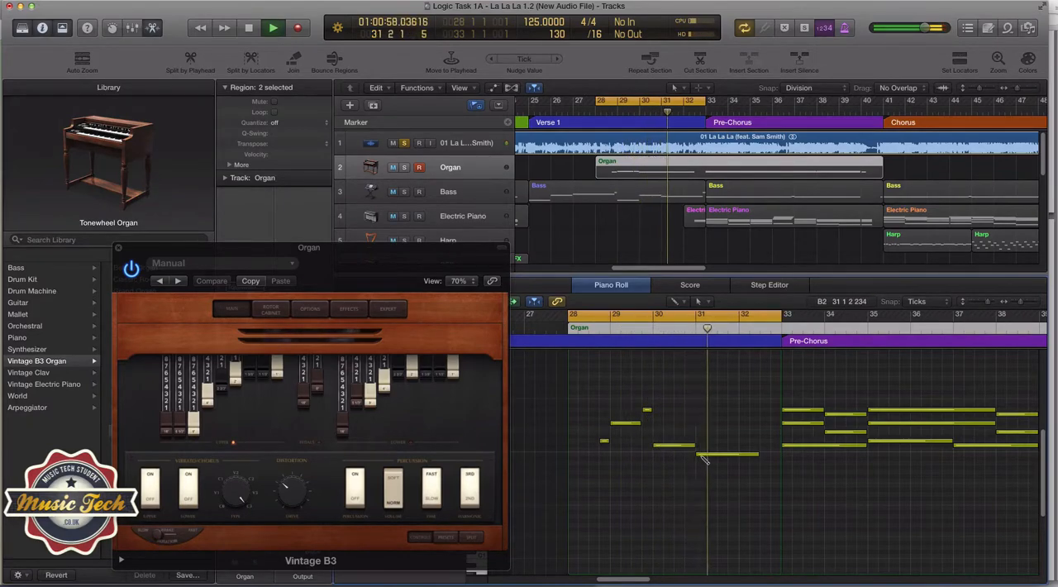
key("space")
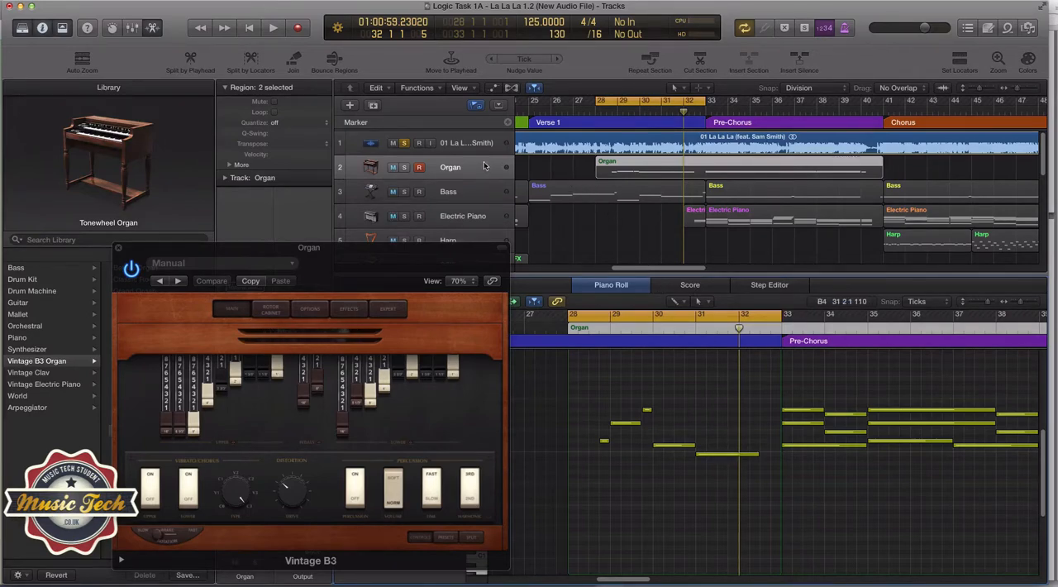
Solo the Organ track in place of the original recording and audition it from bar 28
left_click_drag(350, 249, 341, 215)
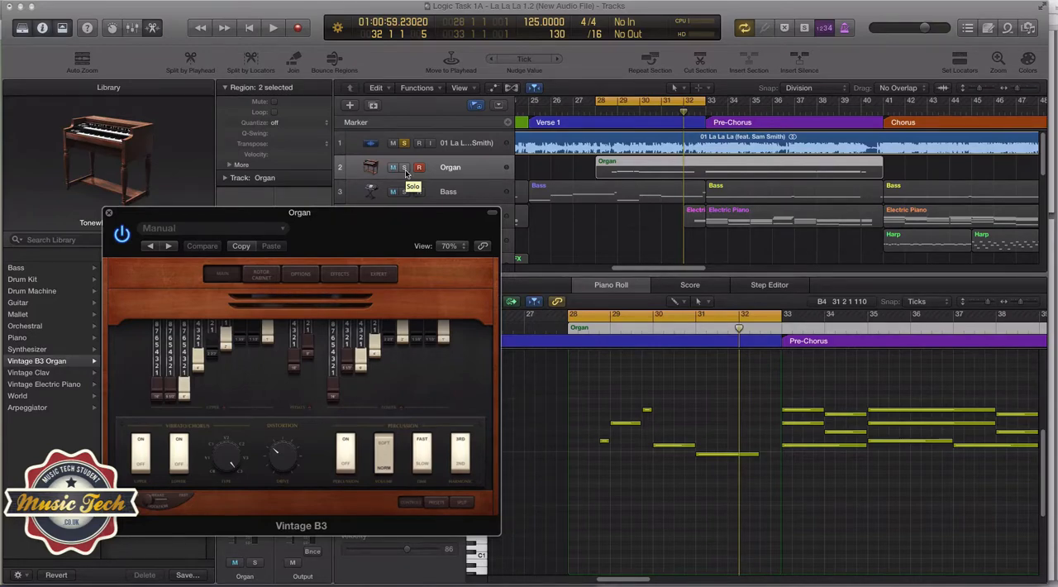
left_click(405, 171)
left_click(405, 169)
left_click(404, 146)
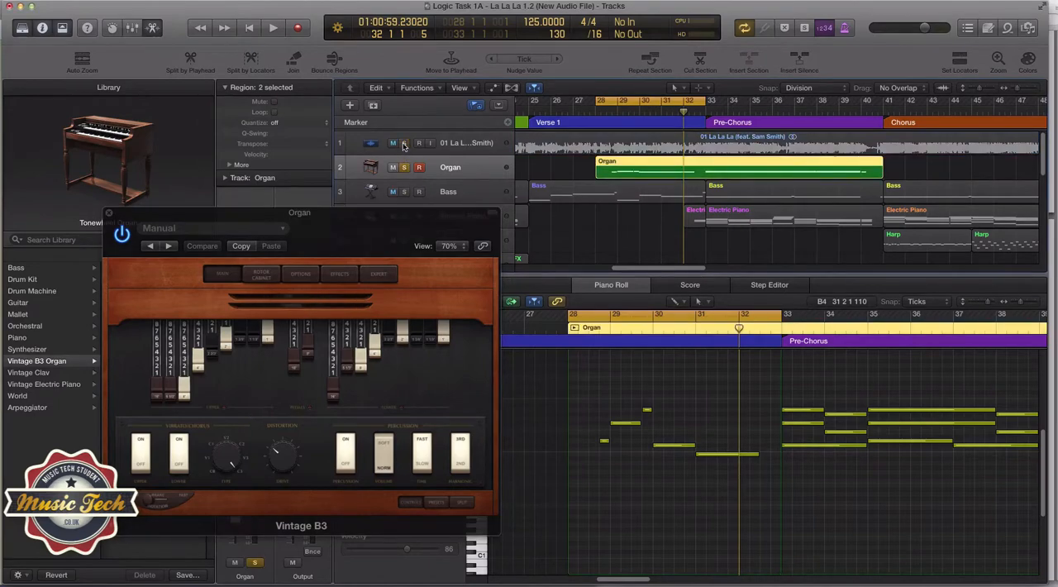
left_click(599, 116)
key("space")
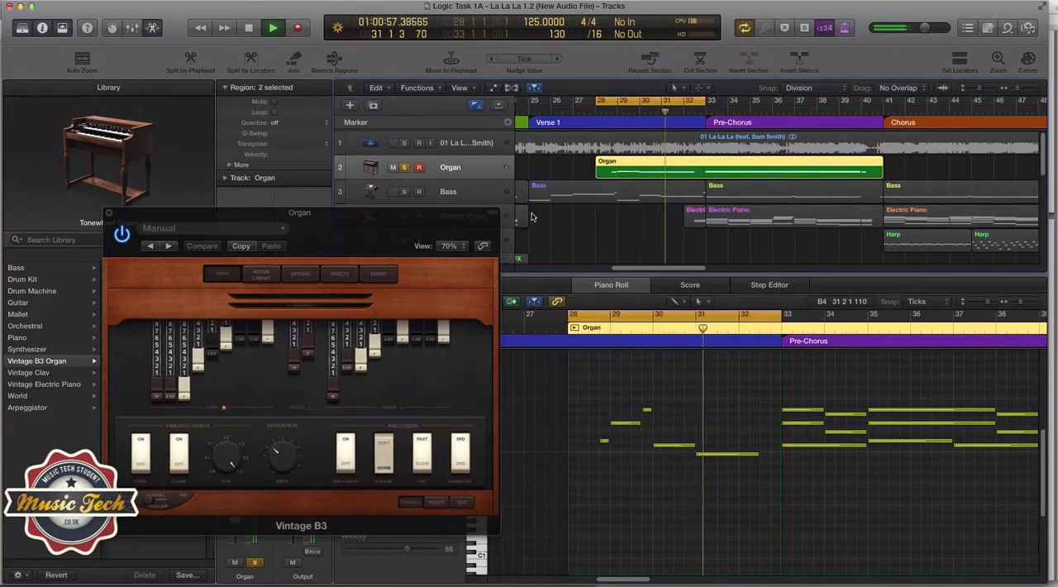
key("space")
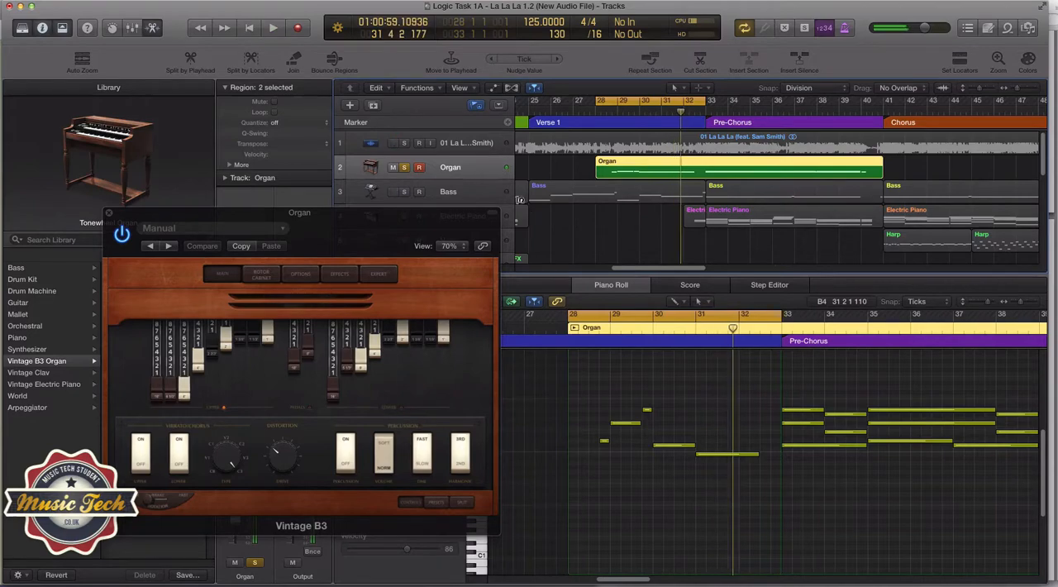
Return the solo to the original recording and play it from bar 28 for comparison with the organ
left_click(403, 167)
left_click(403, 144)
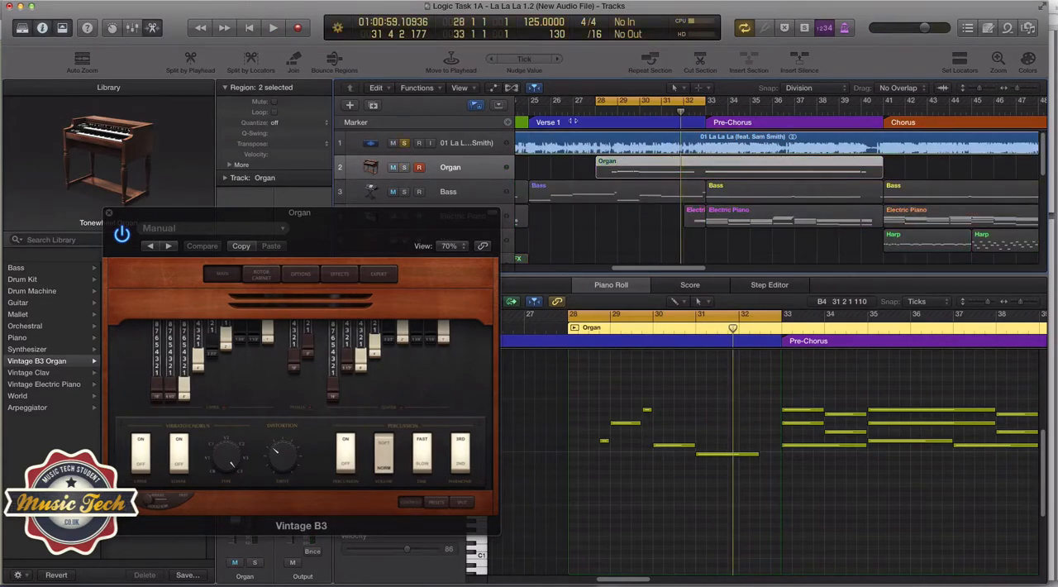
left_click(609, 110)
key("space")
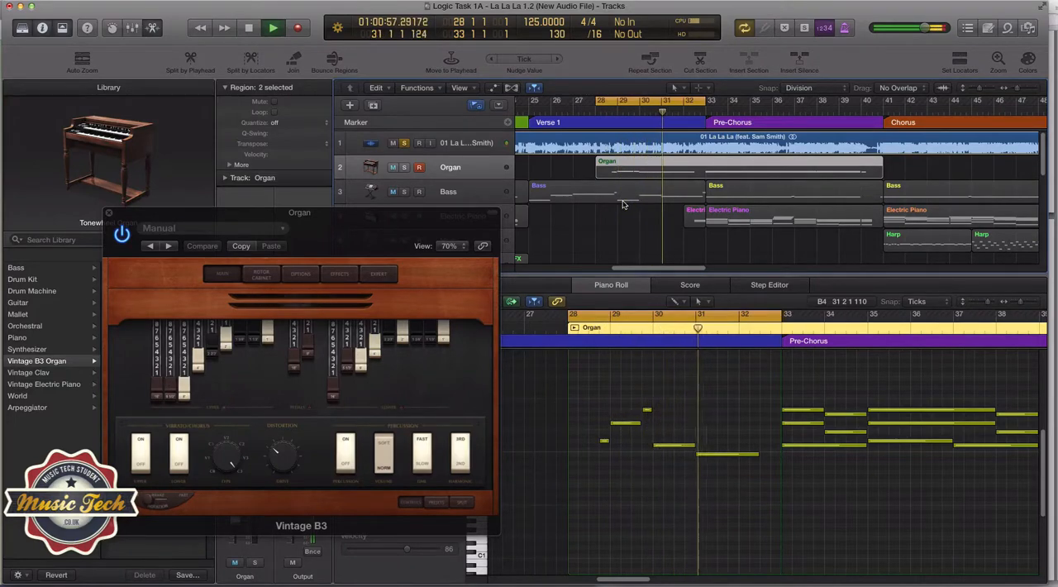
key("space")
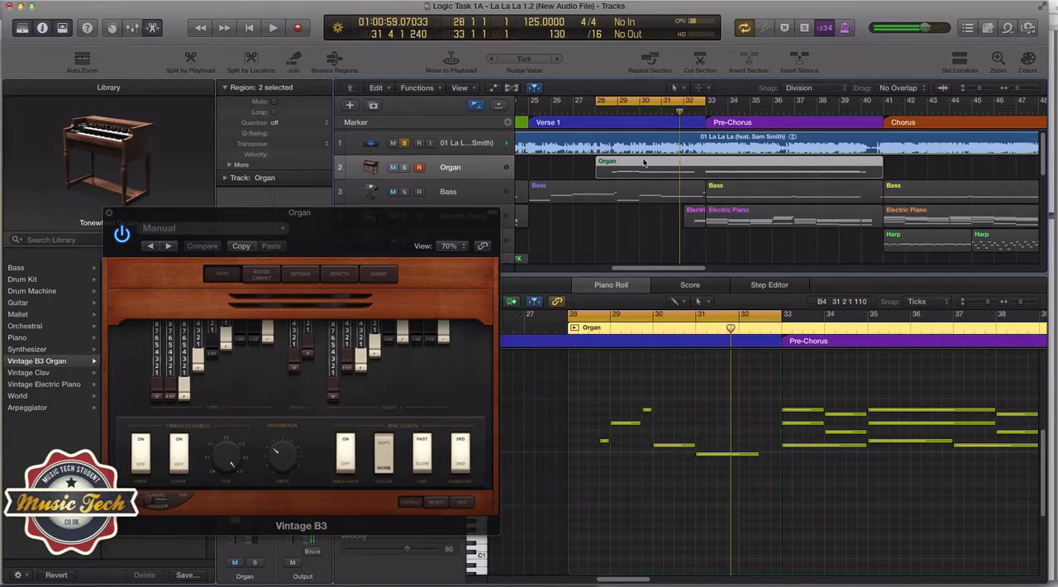
Move the cycle range to bars 33 to 38 in the Pre-Chorus and audition the original recording there
left_click_drag(641, 102, 749, 104)
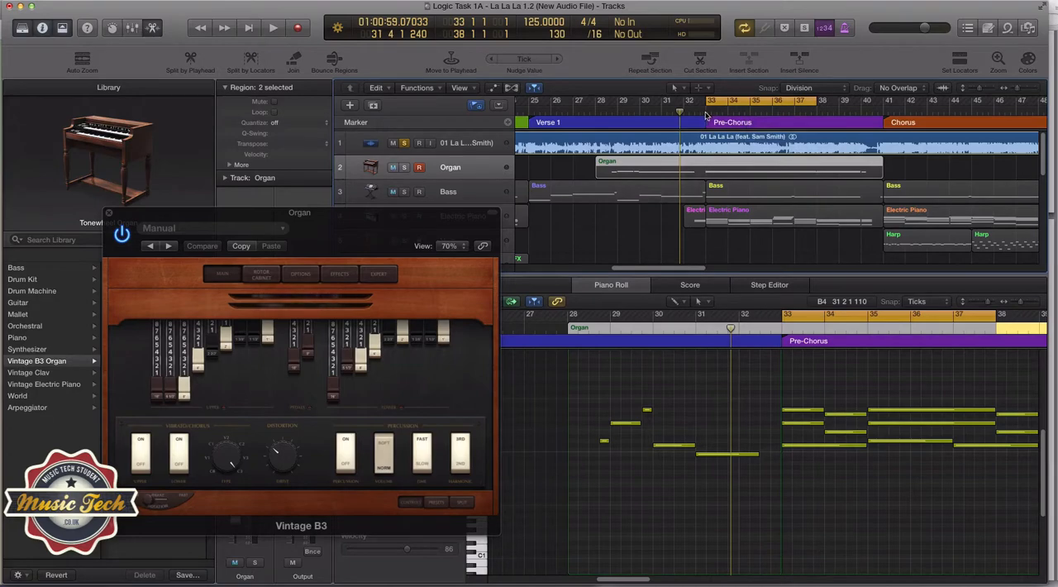
left_click(706, 116)
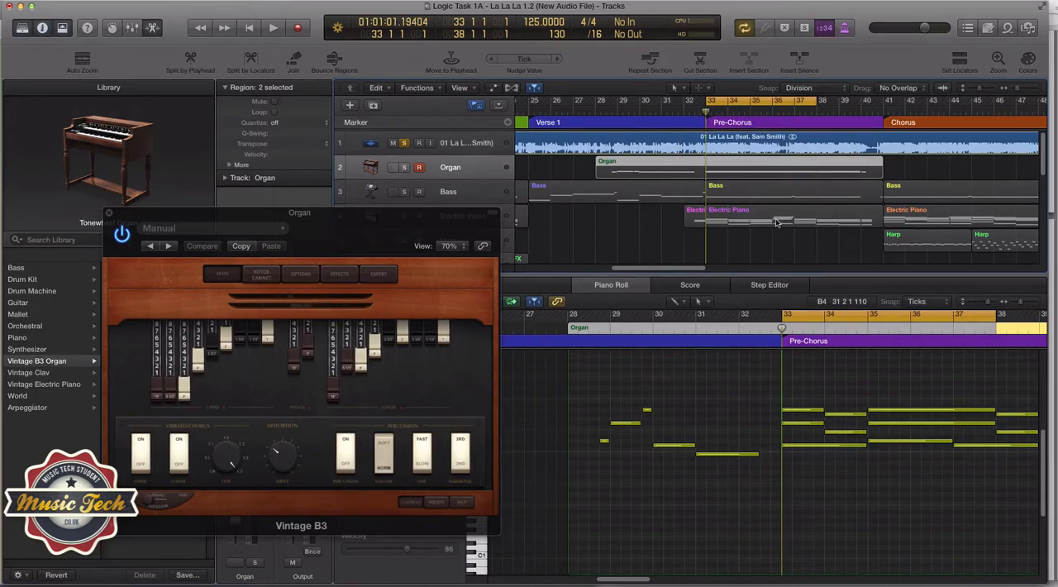
key("space")
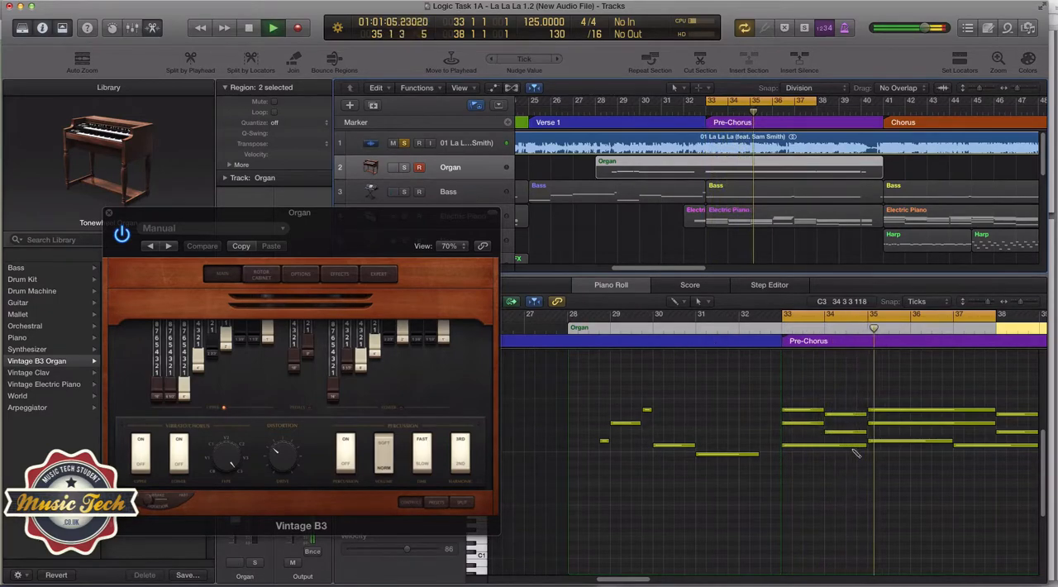
key("space")
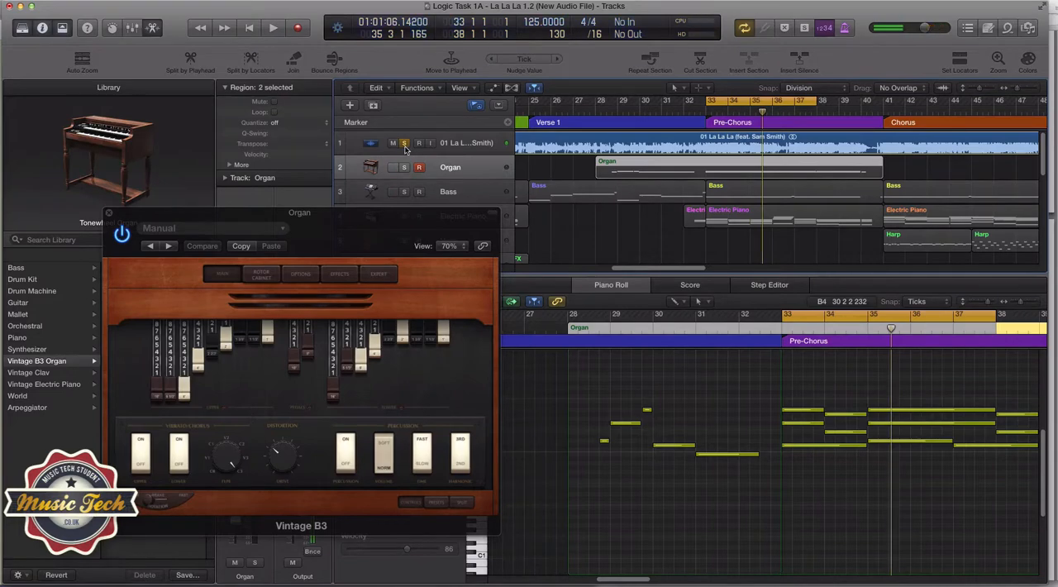
Clear the solos, mute the original recording, and play the full sequenced arrangement from bar 33
left_click(404, 143)
left_click(404, 167)
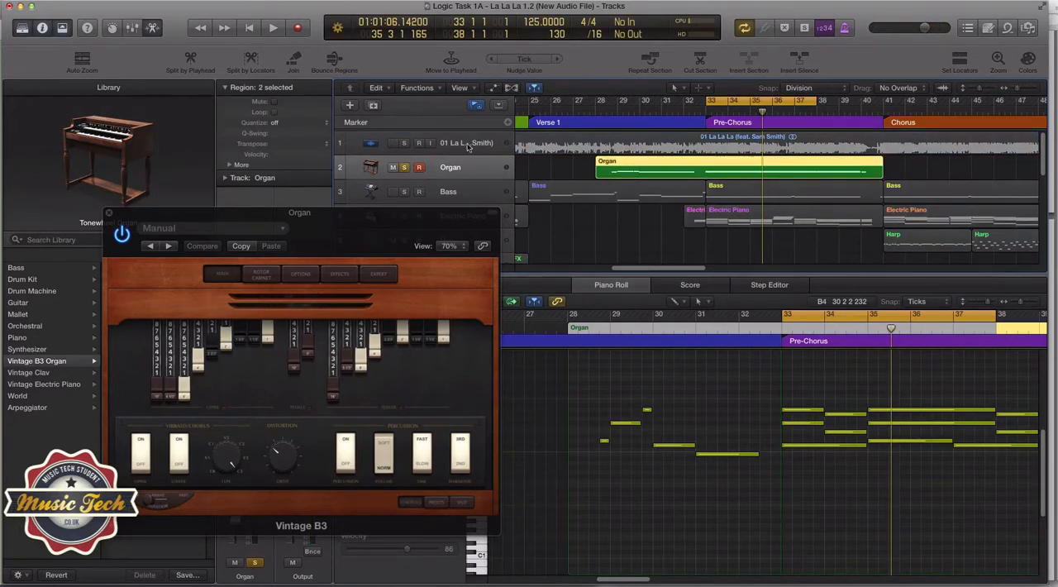
left_click(404, 167)
left_click(393, 143)
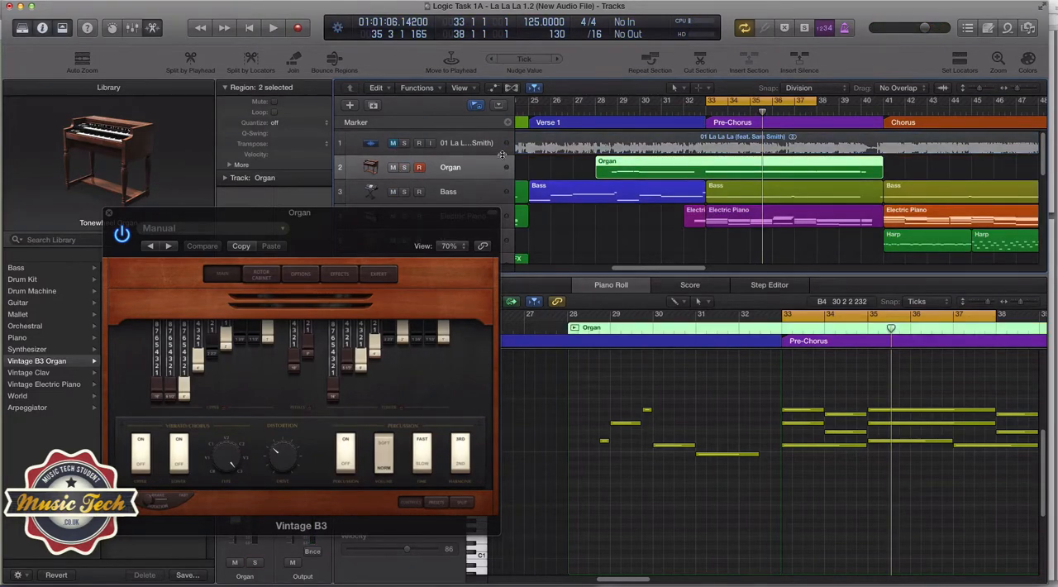
left_click(706, 112)
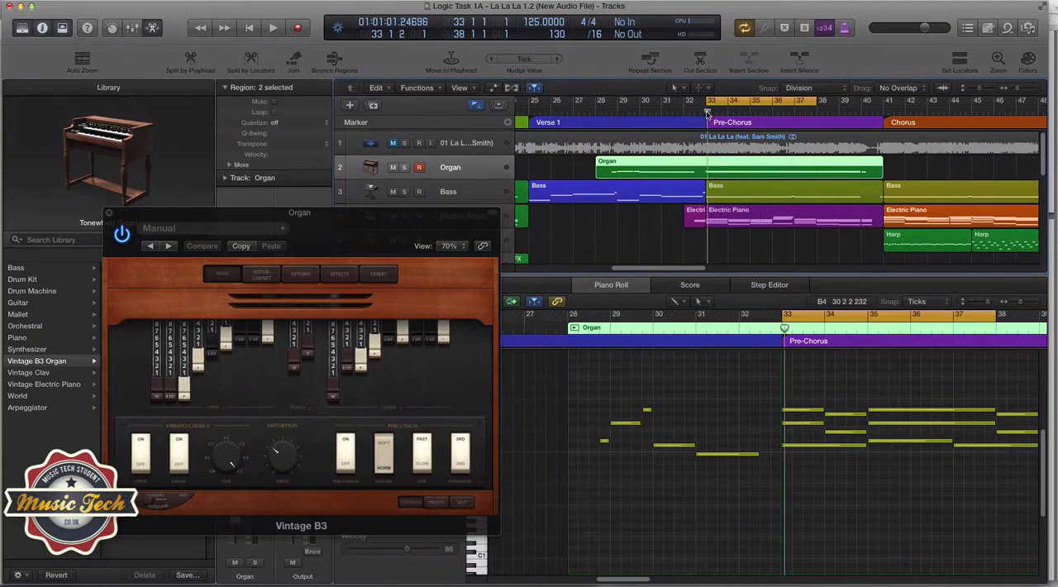
key("space")
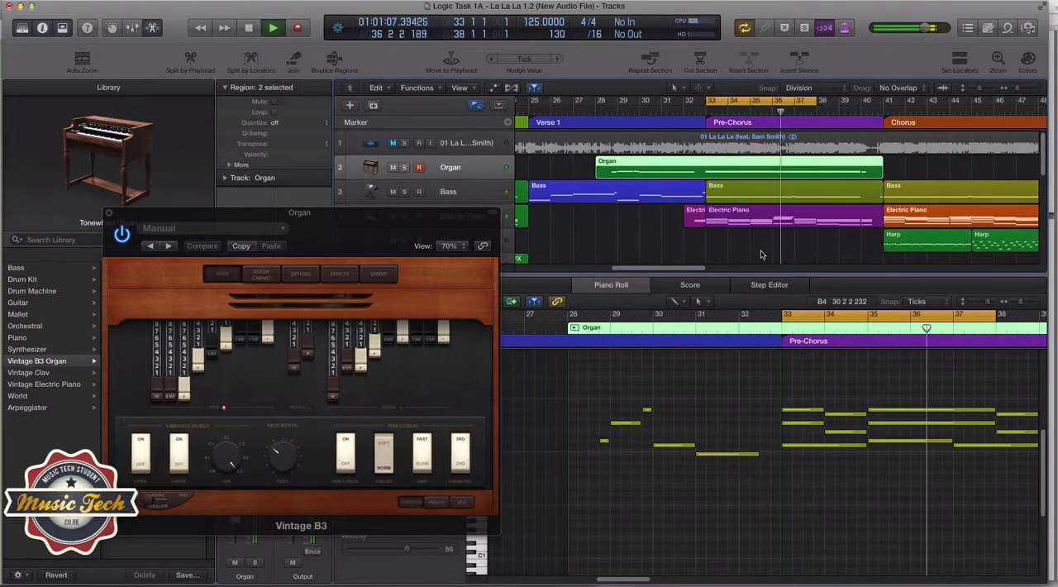
key("space")
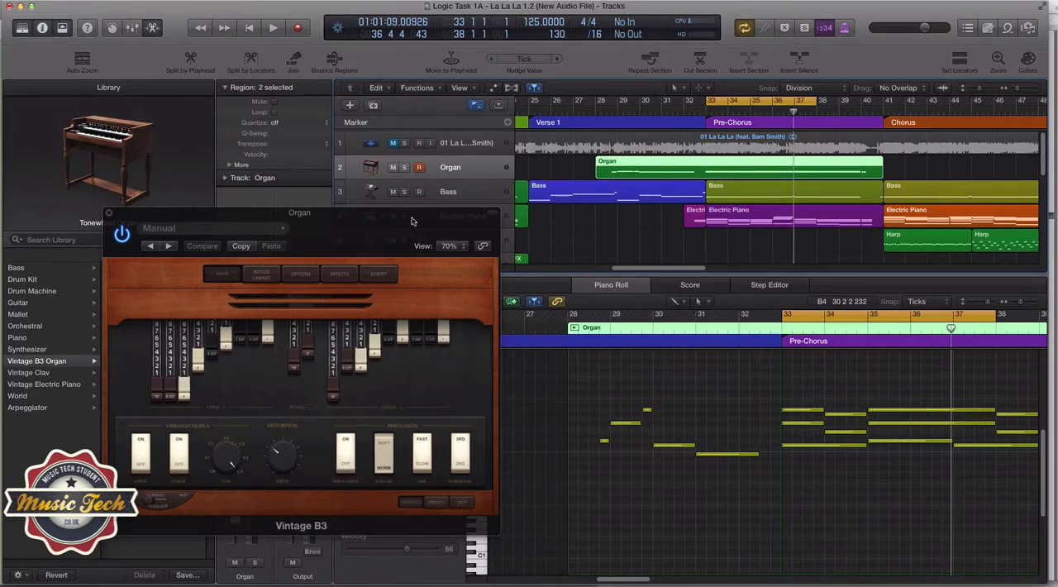
Review the Vintage B3's rotor cabinet and effects settings, keep the reverb type at Air, and close the instrument window
left_click_drag(412, 222, 680, 244)
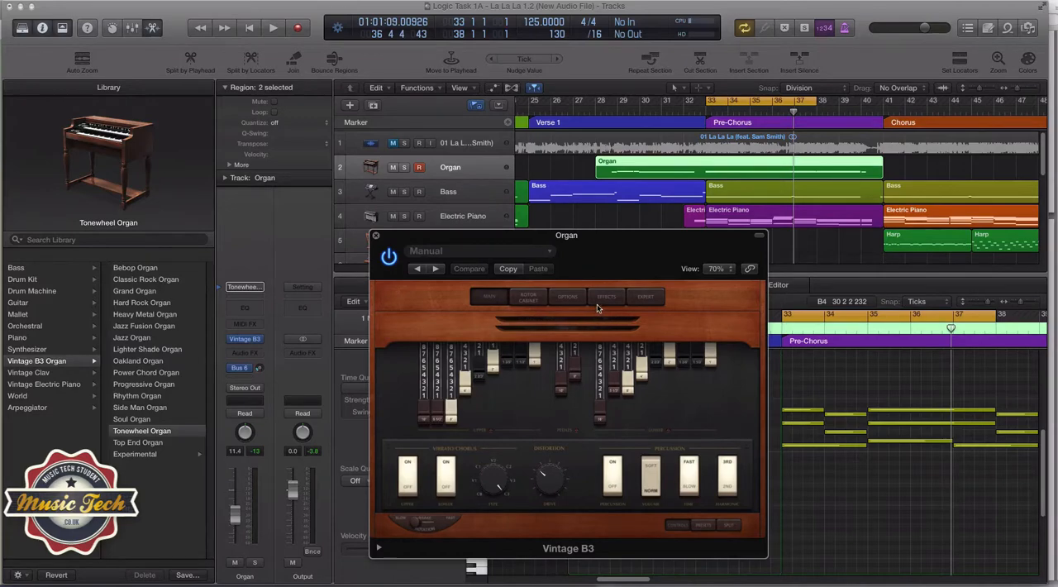
left_click(529, 298)
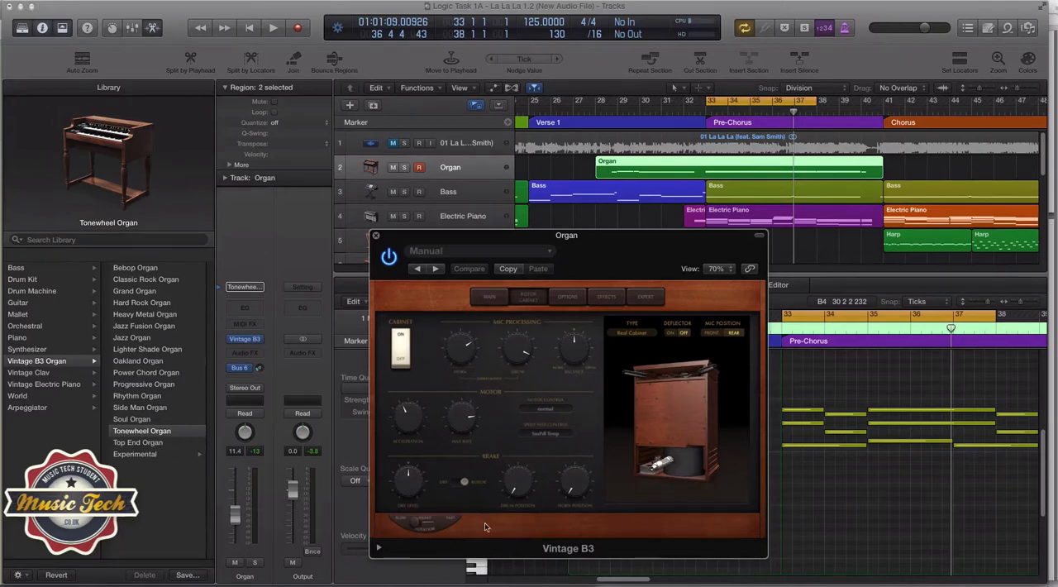
left_click_drag(520, 486, 525, 496)
left_click(602, 299)
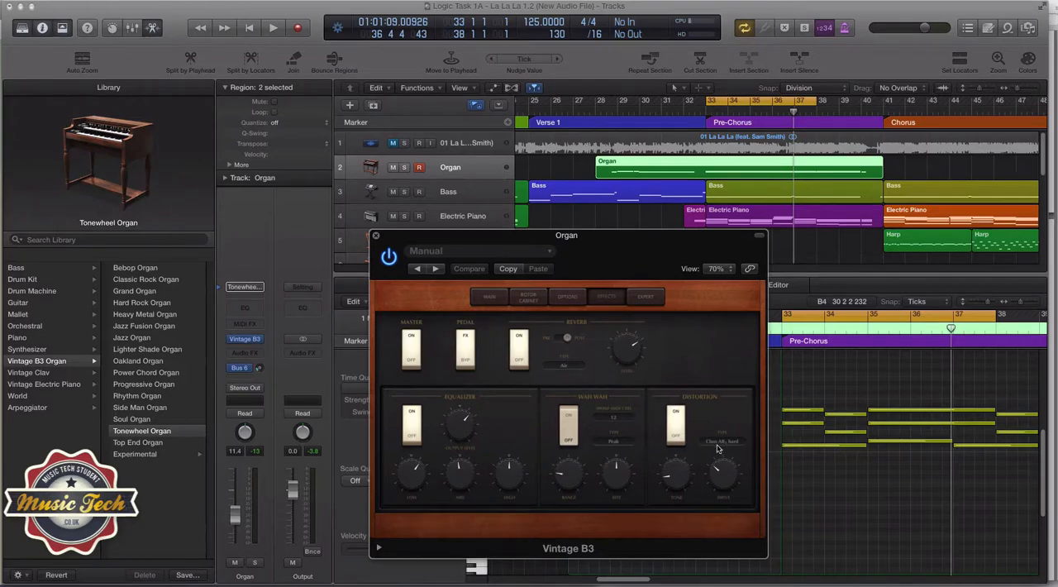
left_click(563, 367)
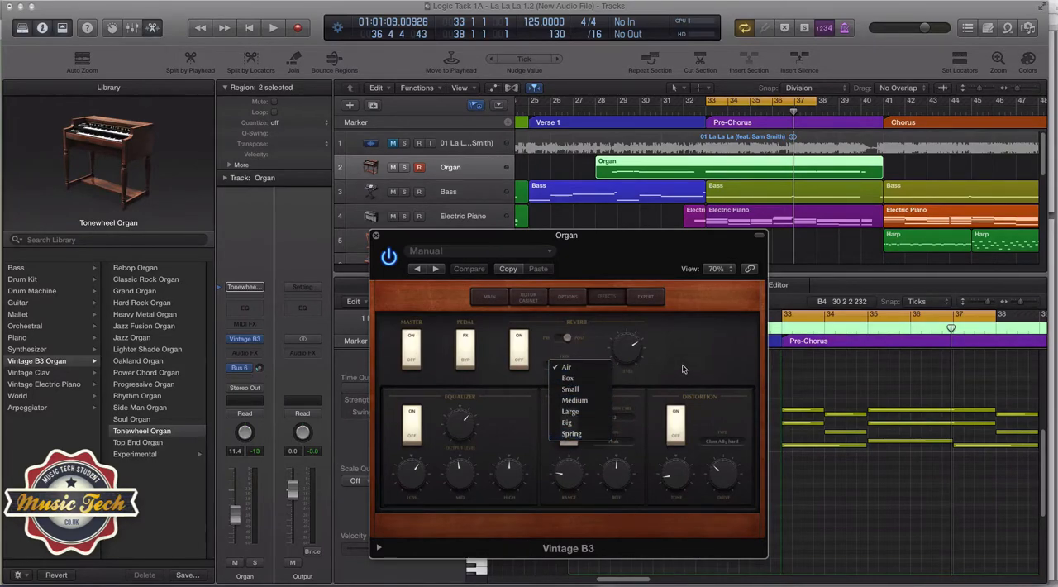
left_click(577, 365)
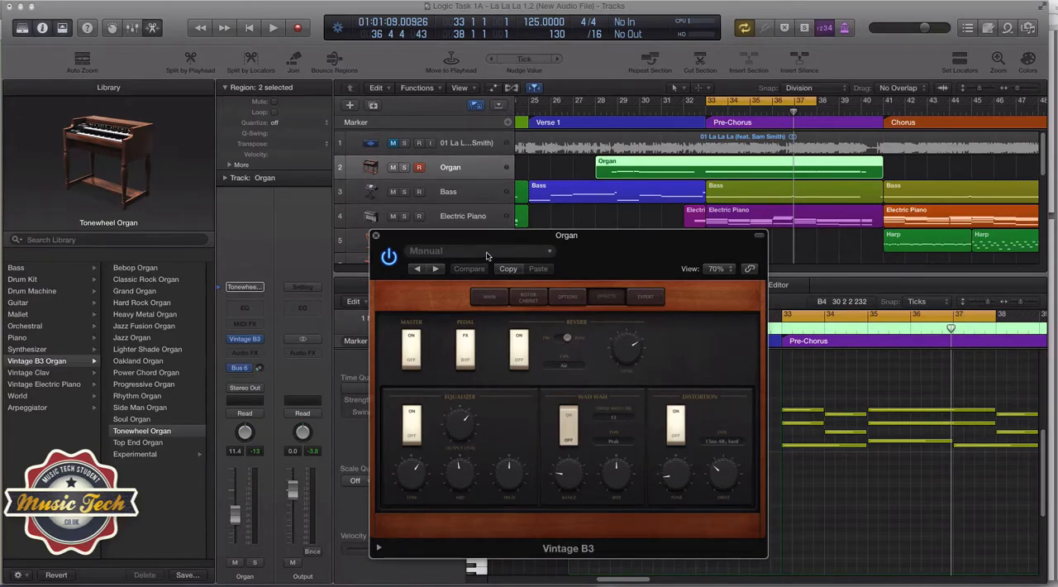
left_click(376, 236)
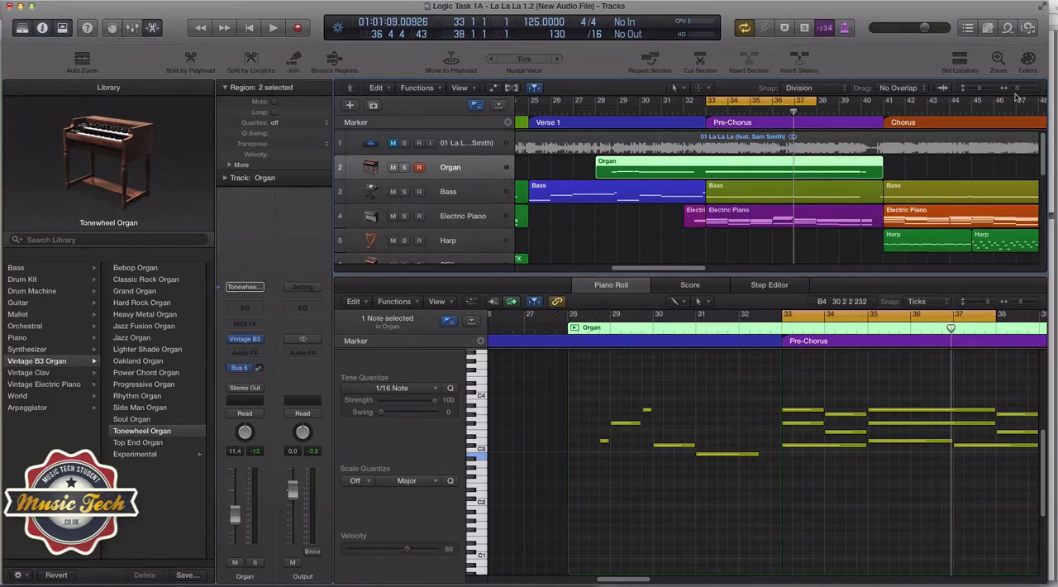
Review the arrangement's sections through the Outro / Bridge, and check the pitch and velocity of the organ note in bar 29
left_click_drag(1017, 88, 1014, 91)
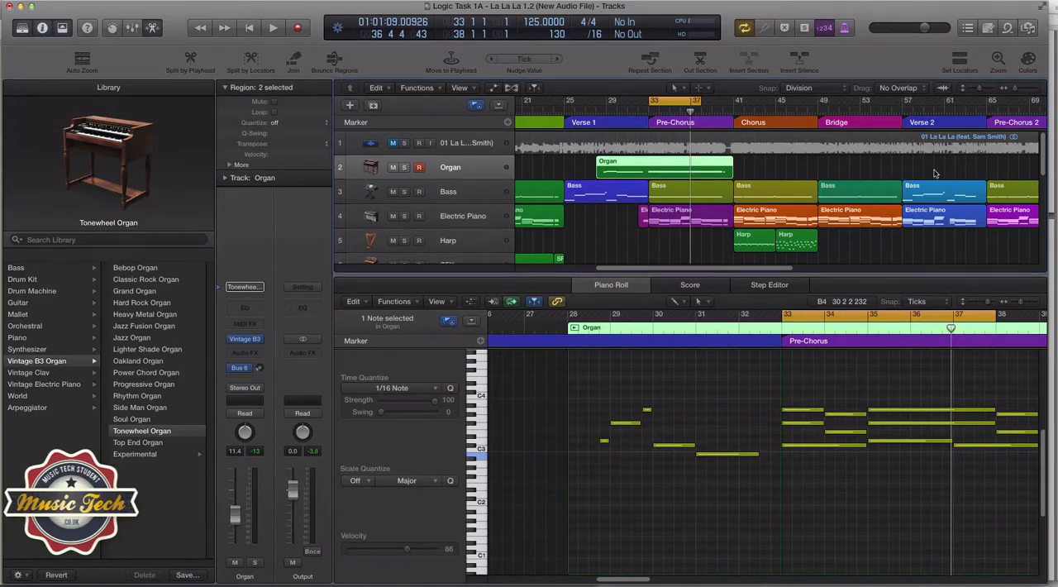
scroll(834, 230, "right", 5)
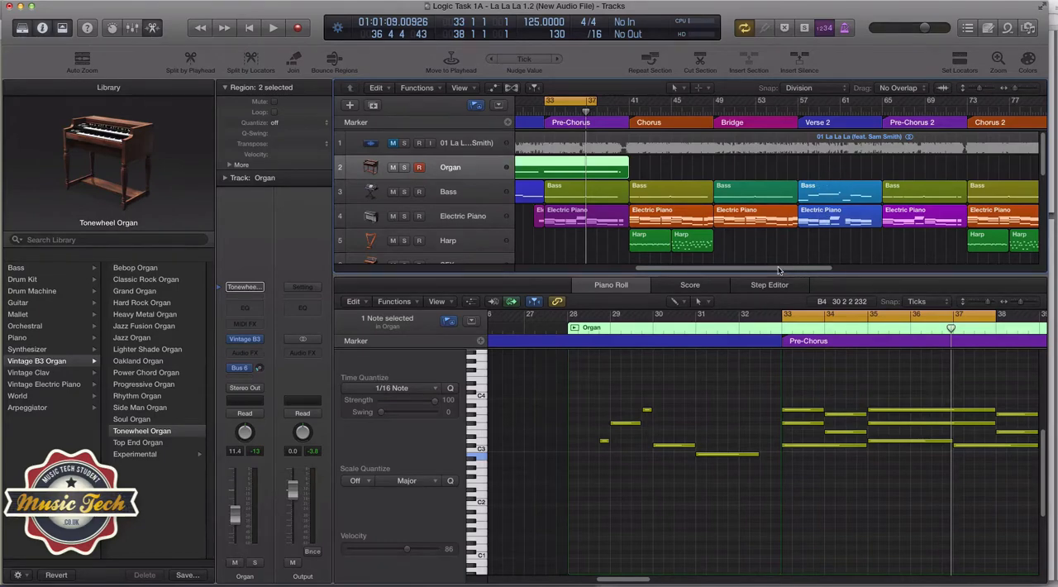
left_click_drag(780, 273, 767, 274)
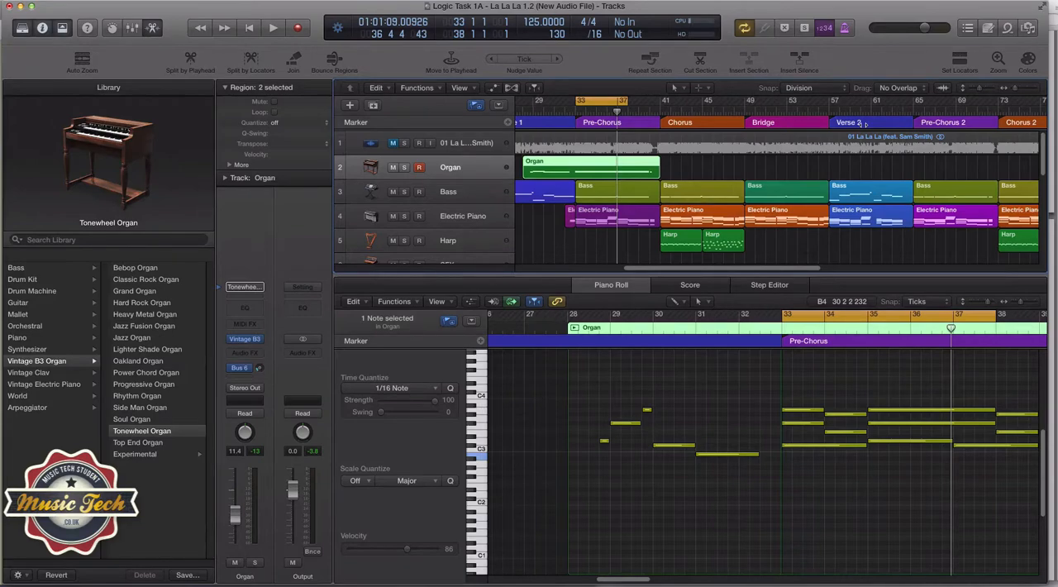
left_click_drag(782, 269, 823, 270)
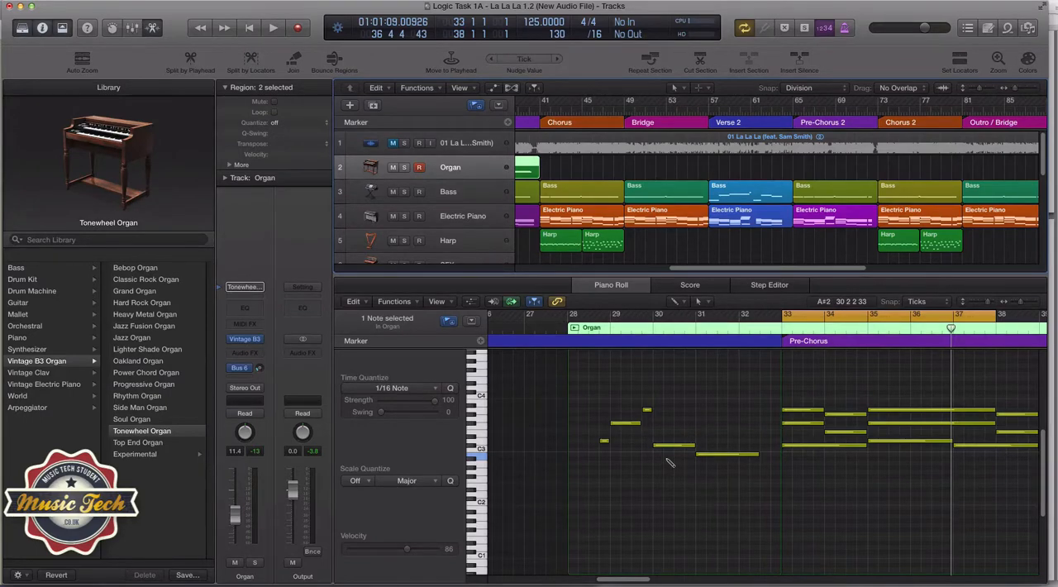
left_click(633, 425)
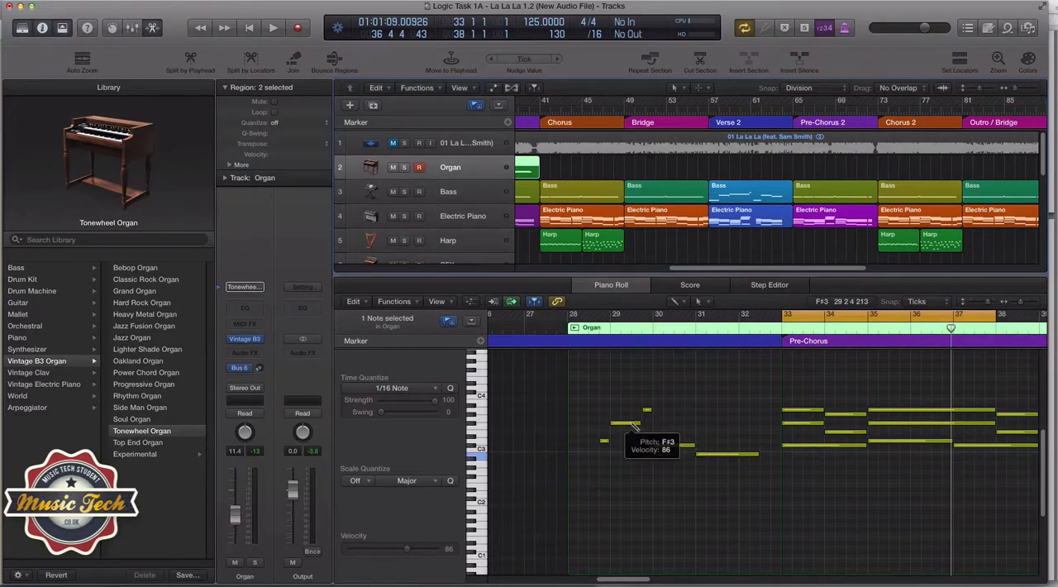